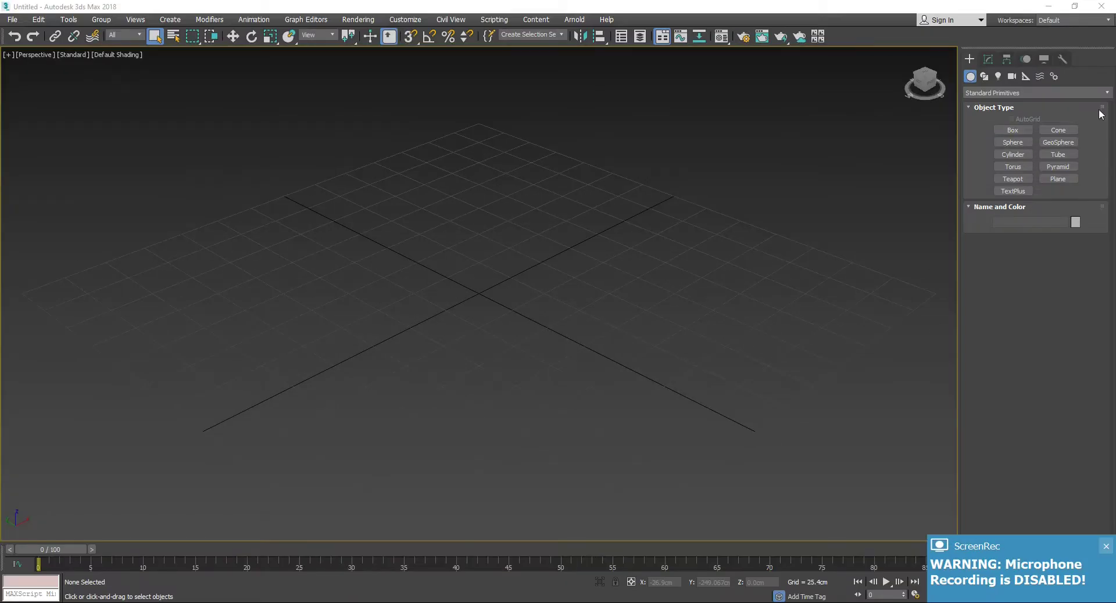
Switch the Create panel category to AEC Extended and activate the Foliage tool
click(982, 93)
click(993, 199)
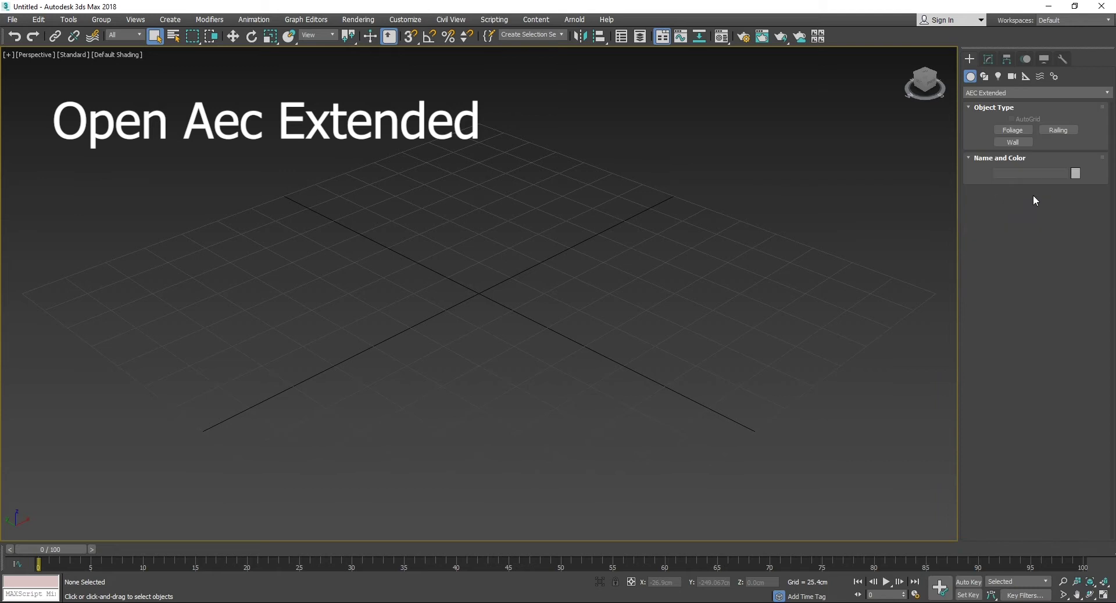
click(1012, 130)
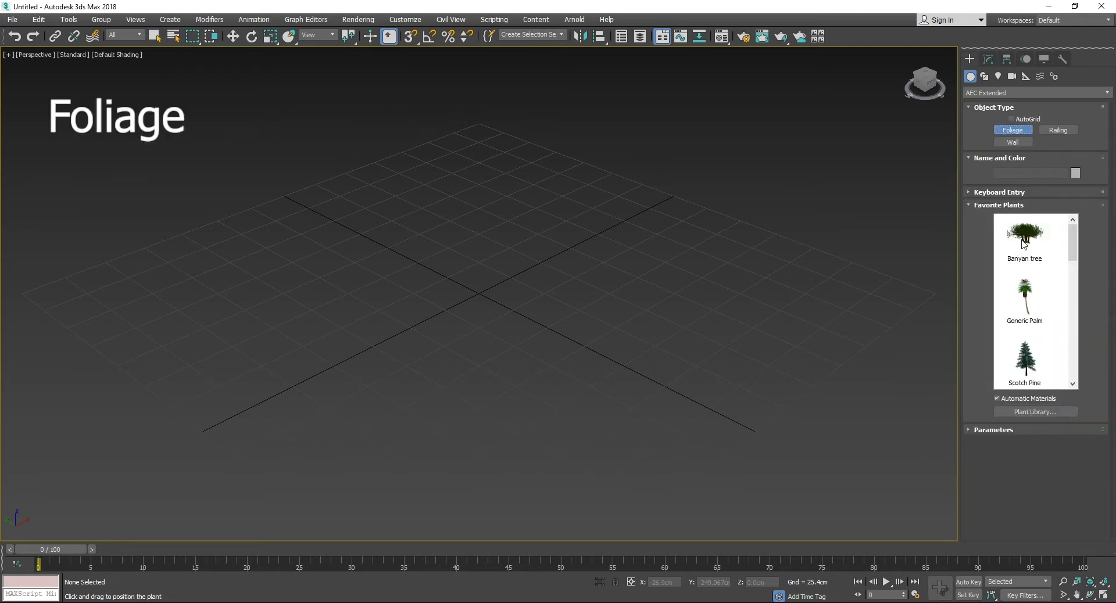
Place a Banyan tree (Foliage001) in the Perspective viewport and orbit to see its side
scroll(556, 267, down, 3)
scroll(558, 269, down, 2)
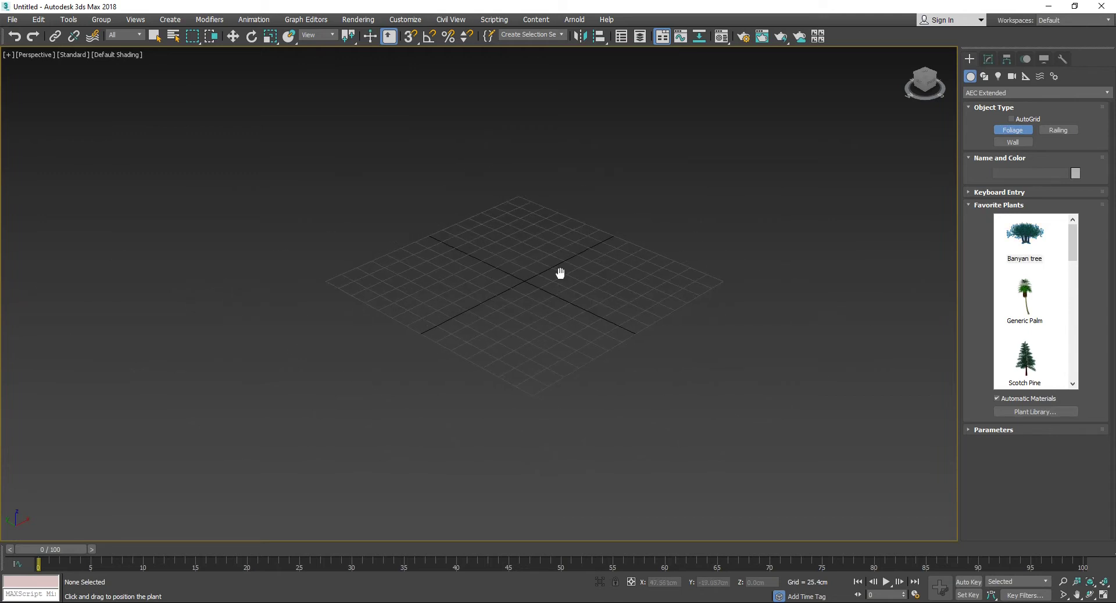
click(541, 274)
scroll(543, 277, down, 3)
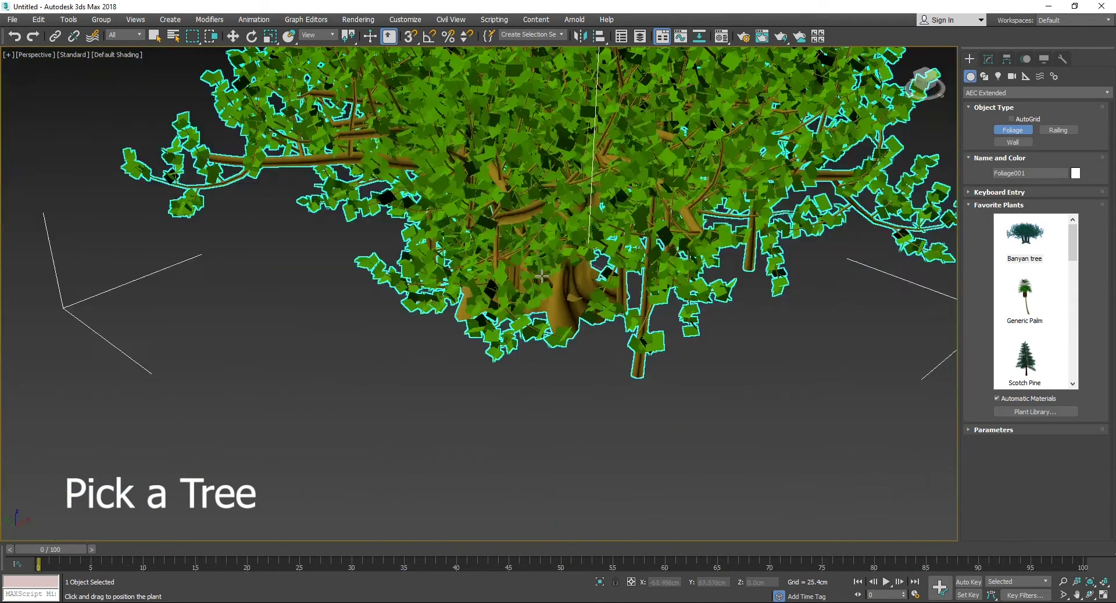
scroll(545, 278, down, 2)
alt+middle_drag(591, 280, 693, 214)
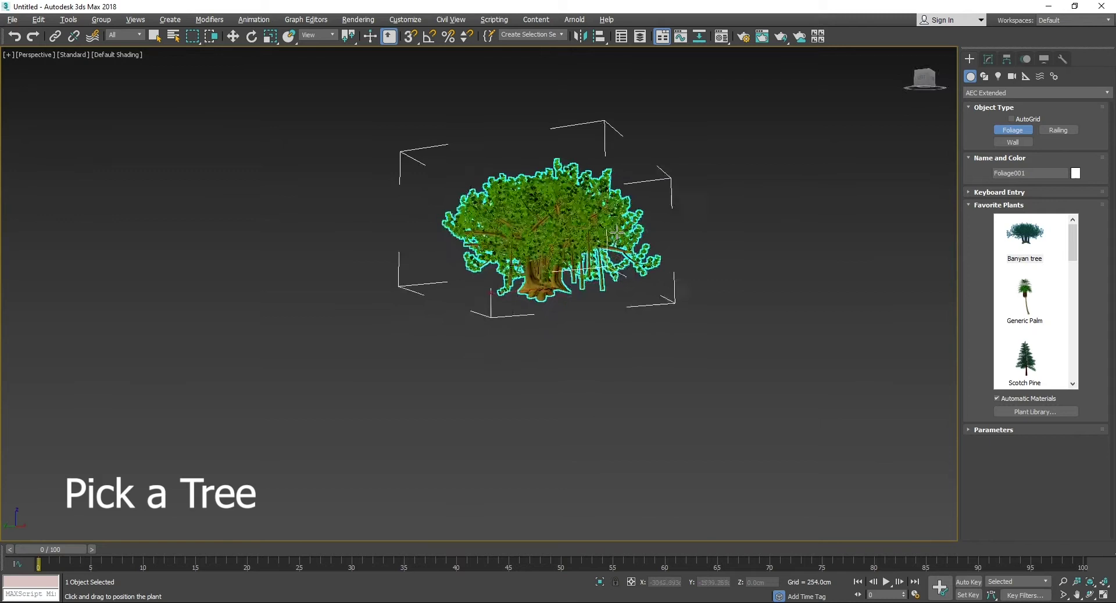
Give the Banyan tree Height 555.498cm, Pruning 0.5 and a new Seed 8300460
click(987, 58)
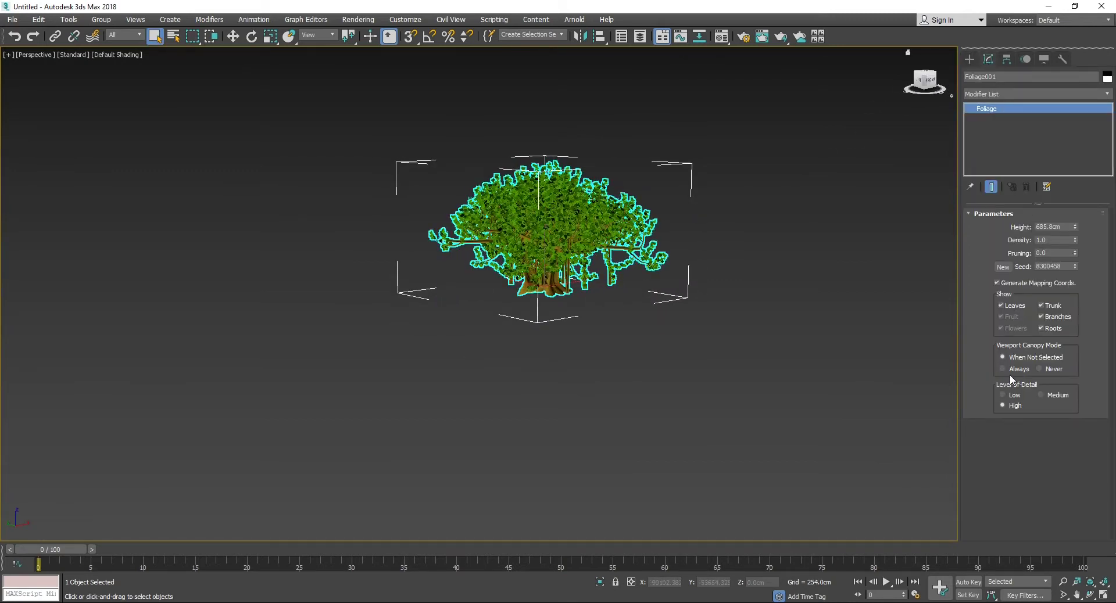
mouse_move(585, 260)
alt+middle_down()
mouse_move(549, 285)
mouse_move(706, 268)
alt+middle_up()
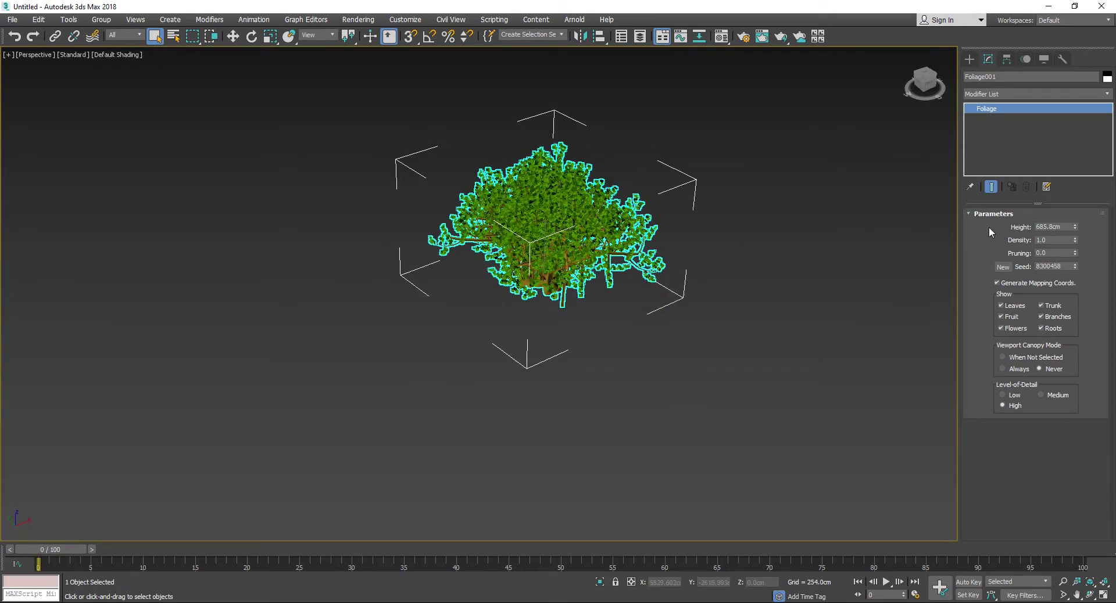
mouse_move(1076, 232)
mouse_down()
mouse_move(1066, 254)
mouse_move(1078, 239)
mouse_up()
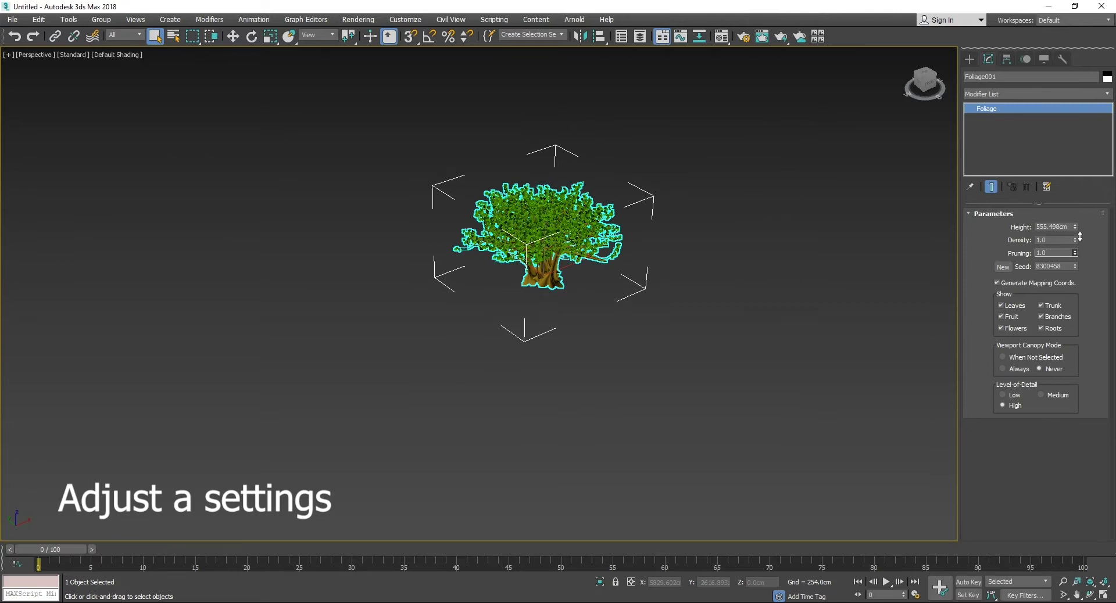
drag(1075, 254, 1076, 260)
click(1076, 259)
alt+middle_drag(718, 253, 788, 228)
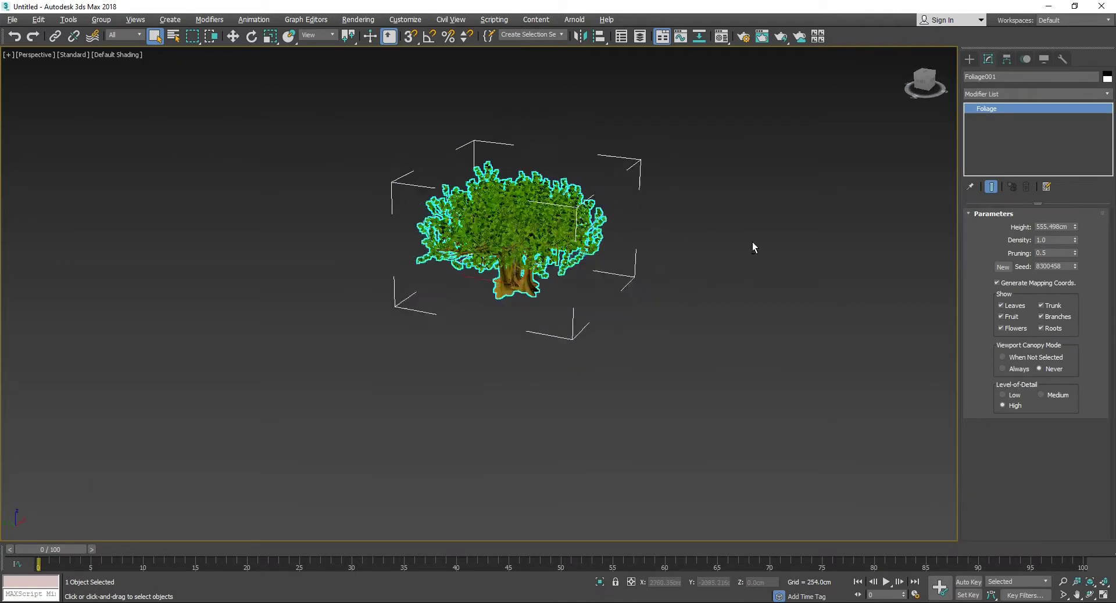
click(1076, 264)
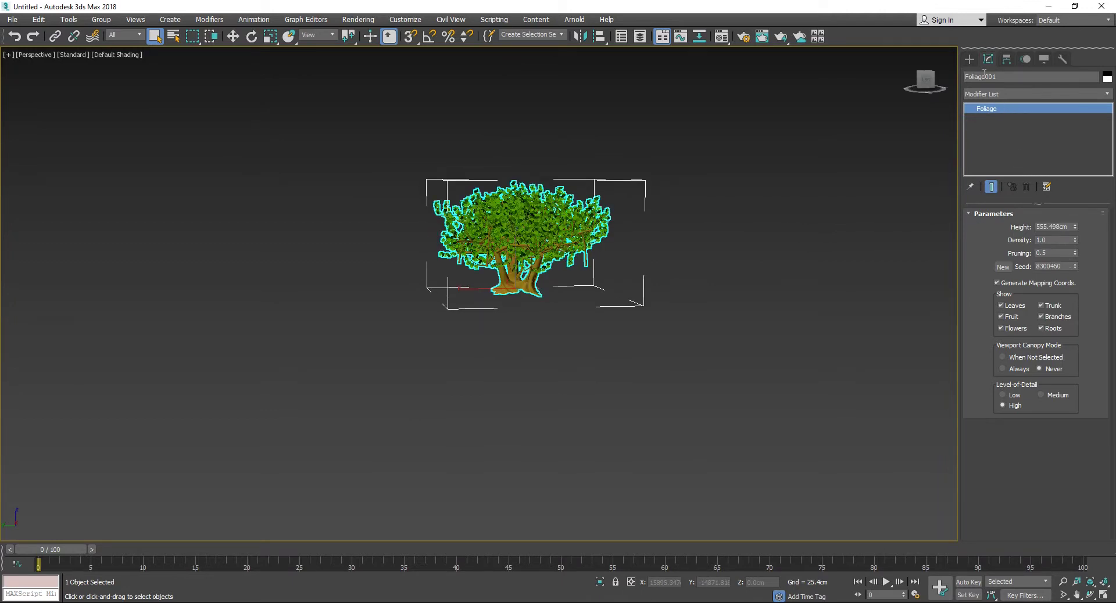
Place a Generic Palm beside the Banyan tree
click(970, 60)
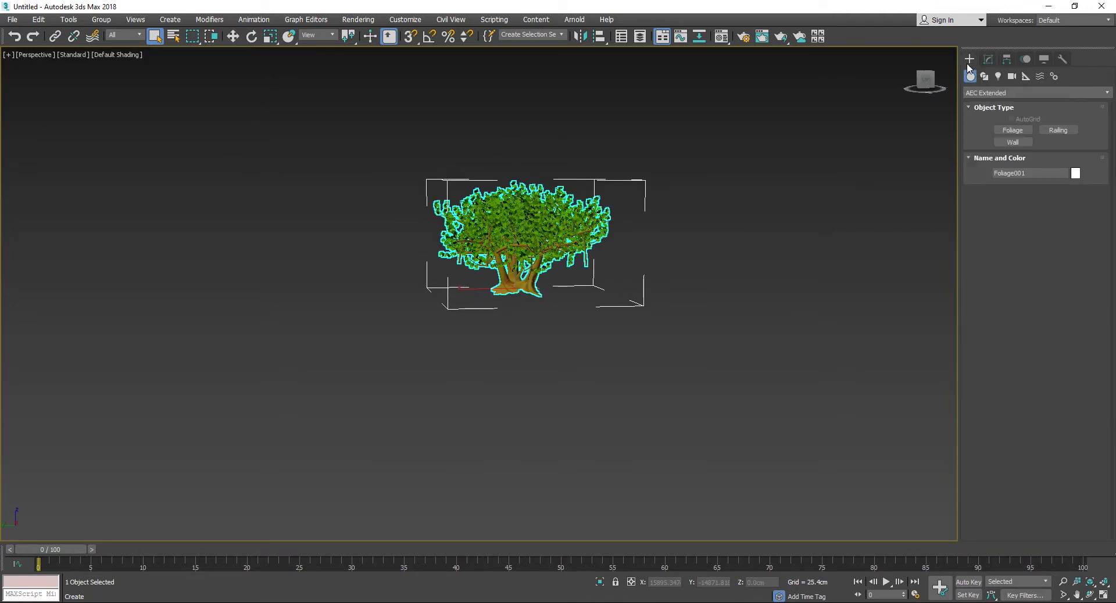
click(1012, 130)
click(1024, 298)
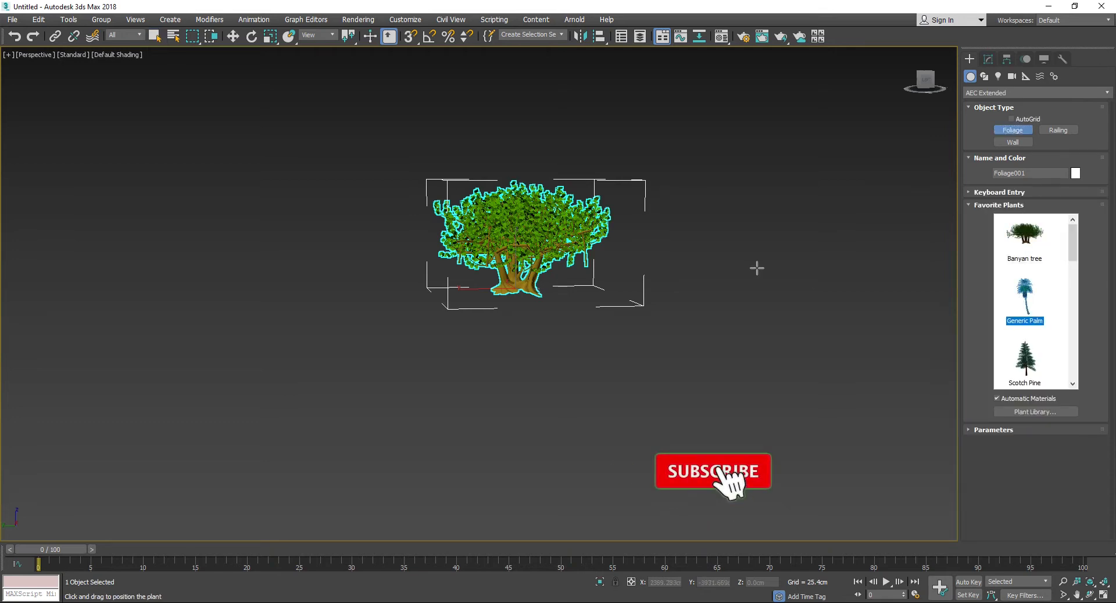
click(708, 269)
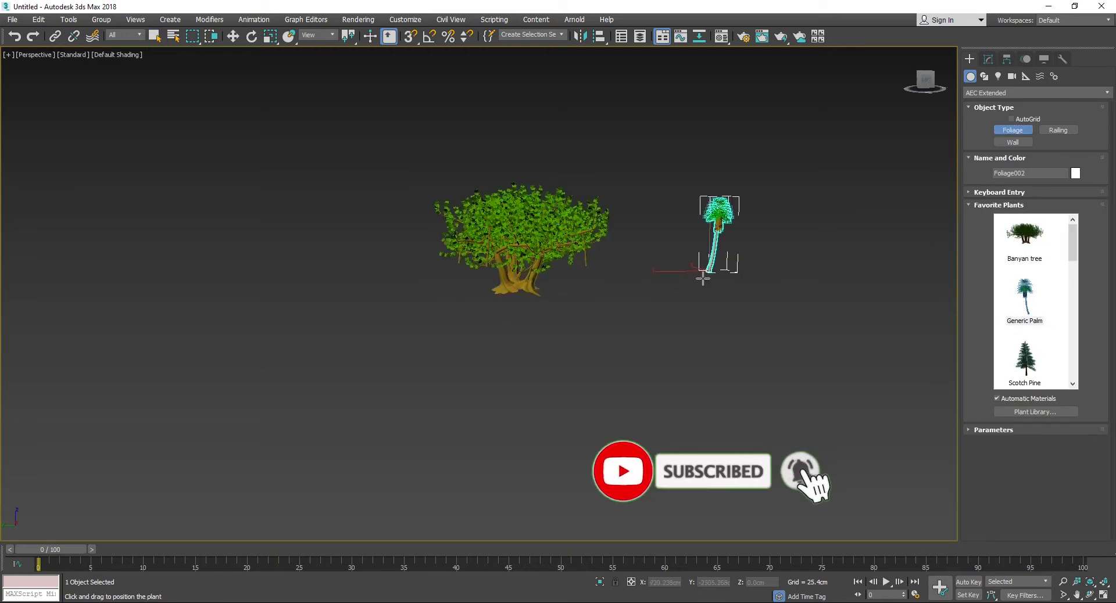
scroll(702, 279, up, 3)
scroll(665, 251, down, 3)
middle_drag(578, 267, 495, 269)
scroll(446, 255, up, 4)
scroll(621, 254, down, 3)
mouse_move(648, 257)
alt+middle_down()
mouse_move(664, 286)
mouse_move(759, 298)
alt+middle_up()
Place a Scotch Pine in the scene
click(1026, 364)
click(506, 284)
mouse_move(515, 265)
alt+middle_down()
mouse_move(416, 260)
mouse_move(549, 219)
mouse_move(695, 228)
alt+middle_up()
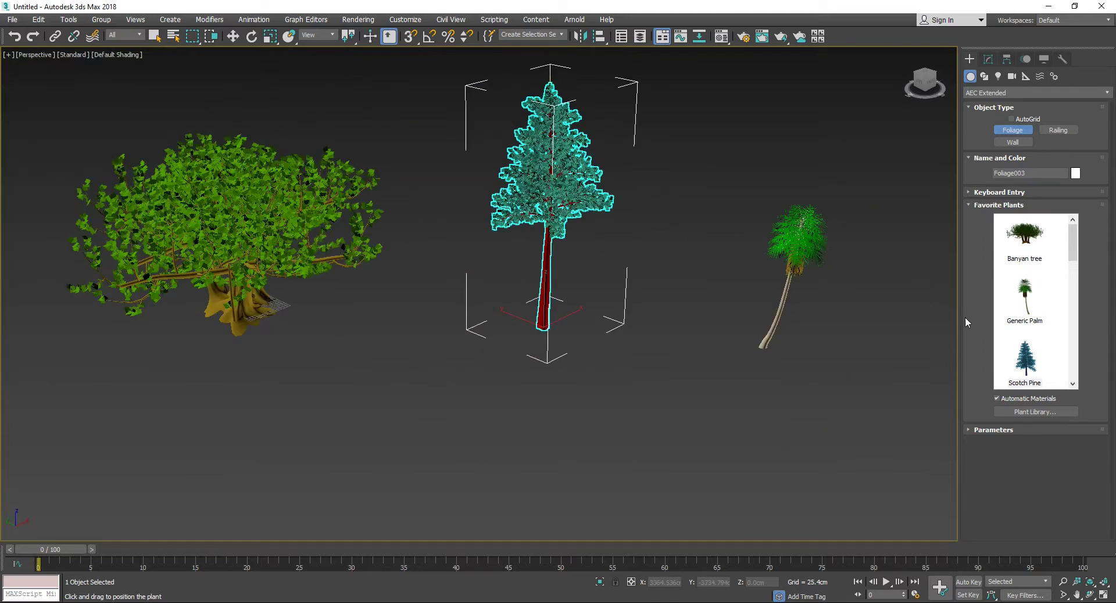
scroll(1045, 295, down, 3)
drag(1073, 276, 1075, 304)
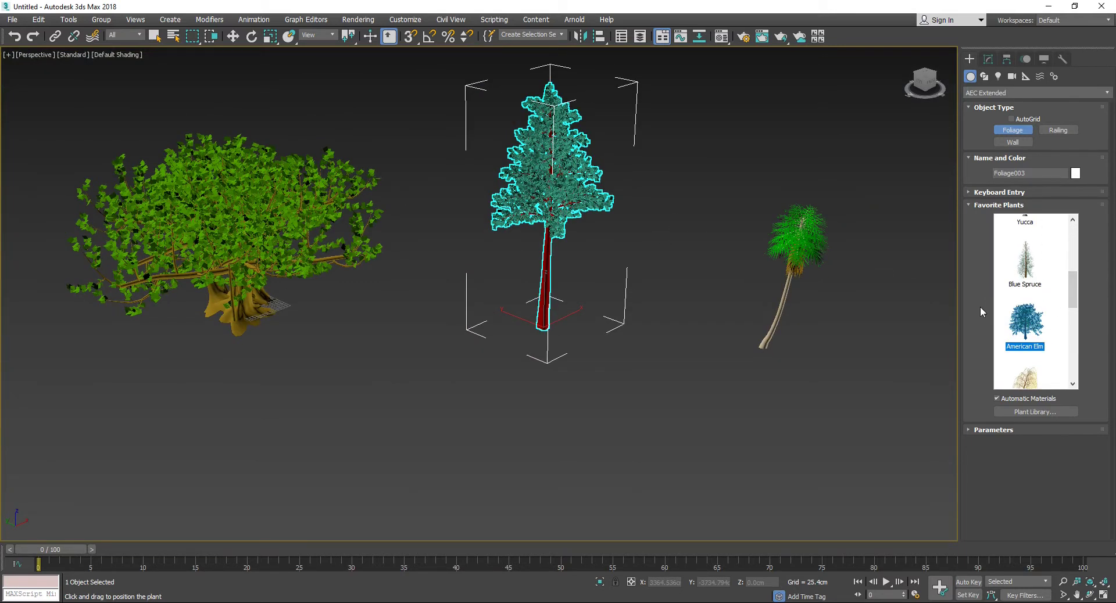
scroll(743, 247, down, 3)
Place an American Elm and view the trees from nearly overhead
middle_drag(744, 247, 559, 241)
click(709, 265)
scroll(708, 265, up, 3)
mouse_move(708, 265)
alt+middle_down()
mouse_move(648, 232)
mouse_move(558, 227)
alt+middle_up()
scroll(523, 220, down, 3)
mouse_move(485, 217)
alt+middle_down()
mouse_move(605, 264)
mouse_move(622, 259)
mouse_move(560, 271)
mouse_move(615, 299)
mouse_move(639, 291)
alt+middle_up()
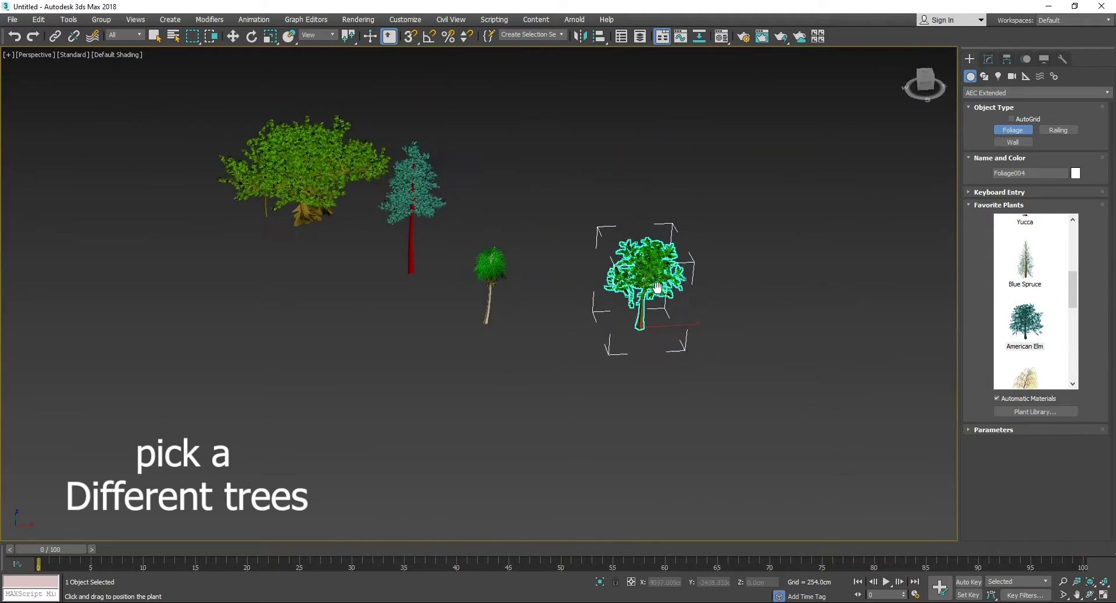
Place a Blue Spruce in the scene
click(1032, 285)
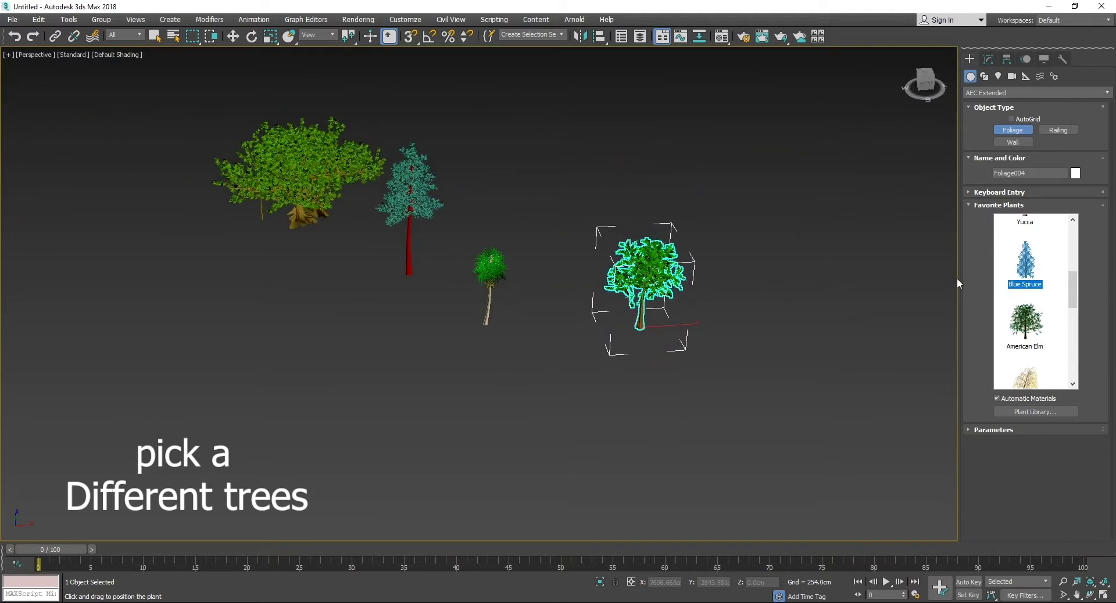
click(418, 348)
scroll(415, 347, up, 2)
scroll(407, 346, up, 1)
scroll(419, 346, up, 3)
alt+middle_drag(437, 346, 468, 309)
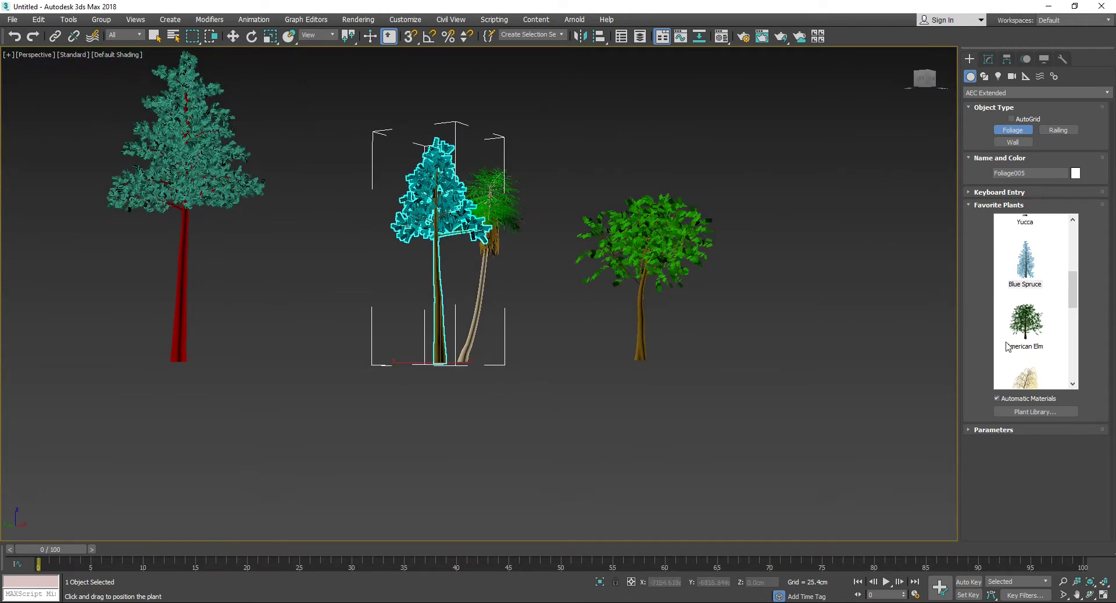
Place a Euphorbia succulent among the trees
drag(1074, 290, 1079, 319)
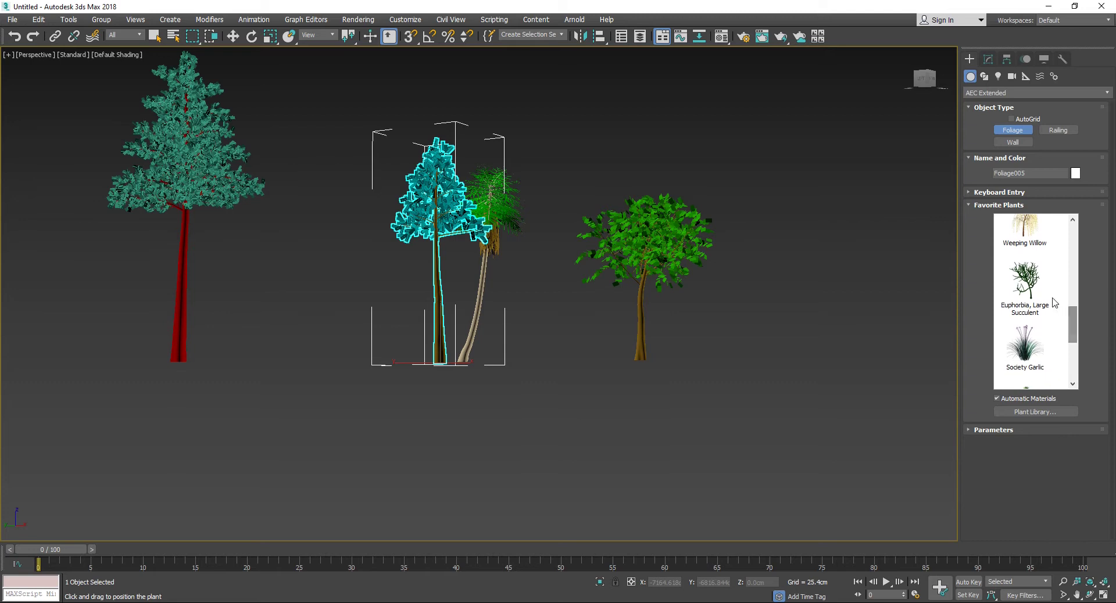
click(800, 365)
mouse_move(737, 343)
alt+middle_down()
mouse_move(670, 364)
mouse_move(689, 350)
mouse_move(645, 347)
mouse_move(662, 342)
alt+middle_up()
Place two Society Garlic plants on the ground
click(1025, 351)
click(585, 334)
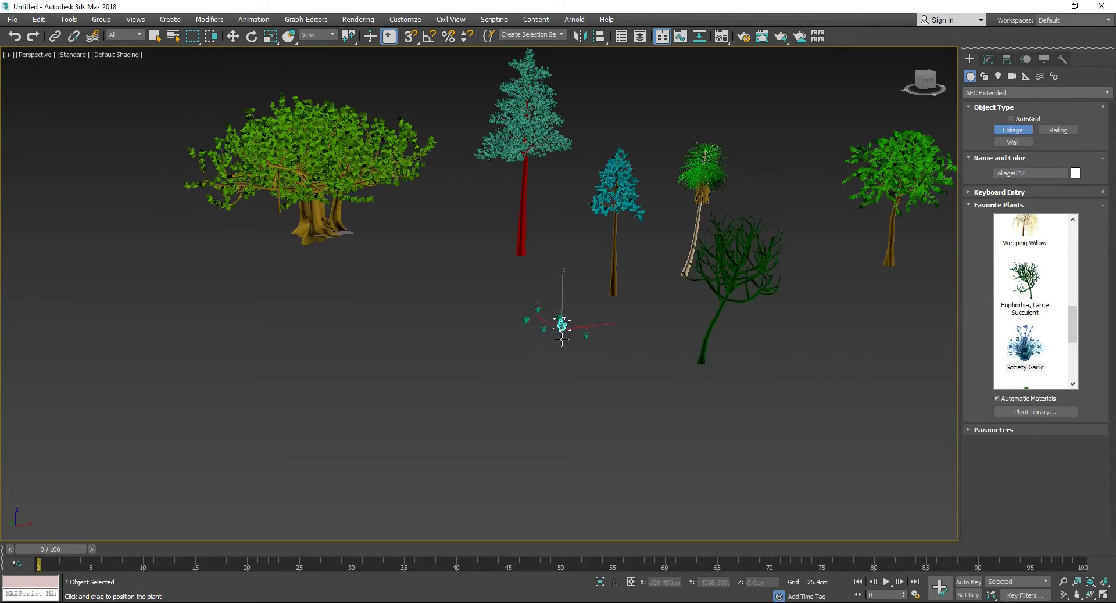
scroll(528, 333, up, 3)
scroll(518, 323, up, 3)
scroll(565, 344, up, 2)
scroll(613, 352, up, 2)
scroll(640, 364, down, 2)
scroll(570, 376, down, 2)
scroll(577, 374, down, 3)
scroll(568, 366, down, 1)
click(546, 367)
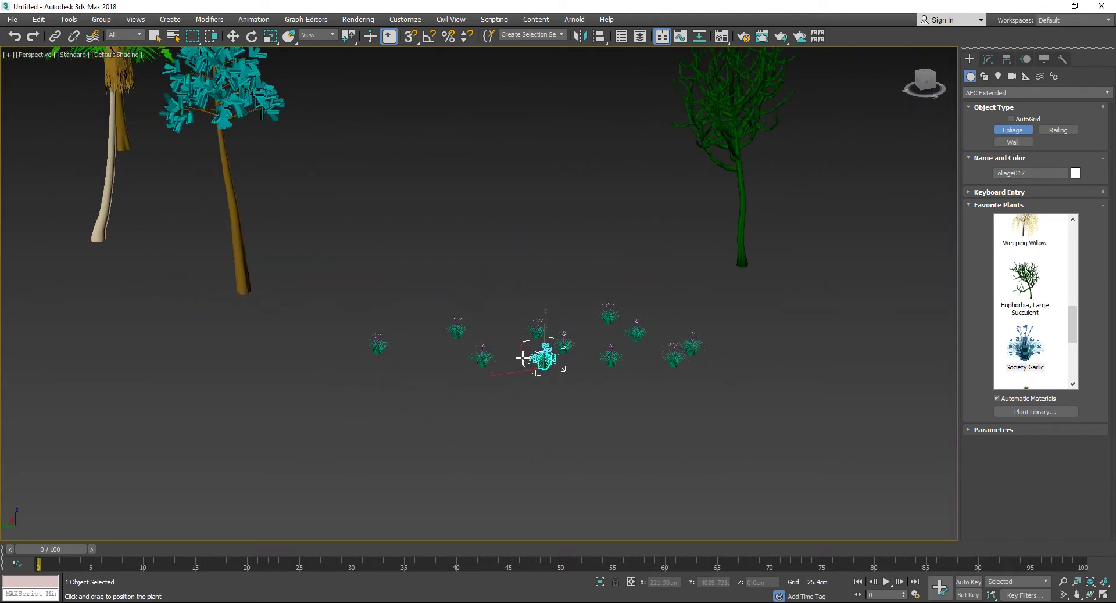
Place a Big Yucca plant near the other ground plants
scroll(1064, 339, down, 2)
scroll(1040, 326, down, 2)
click(1024, 301)
click(800, 317)
mouse_move(750, 306)
alt+middle_down()
mouse_move(644, 263)
mouse_move(615, 272)
mouse_move(653, 314)
mouse_move(765, 319)
mouse_move(906, 288)
alt+middle_up()
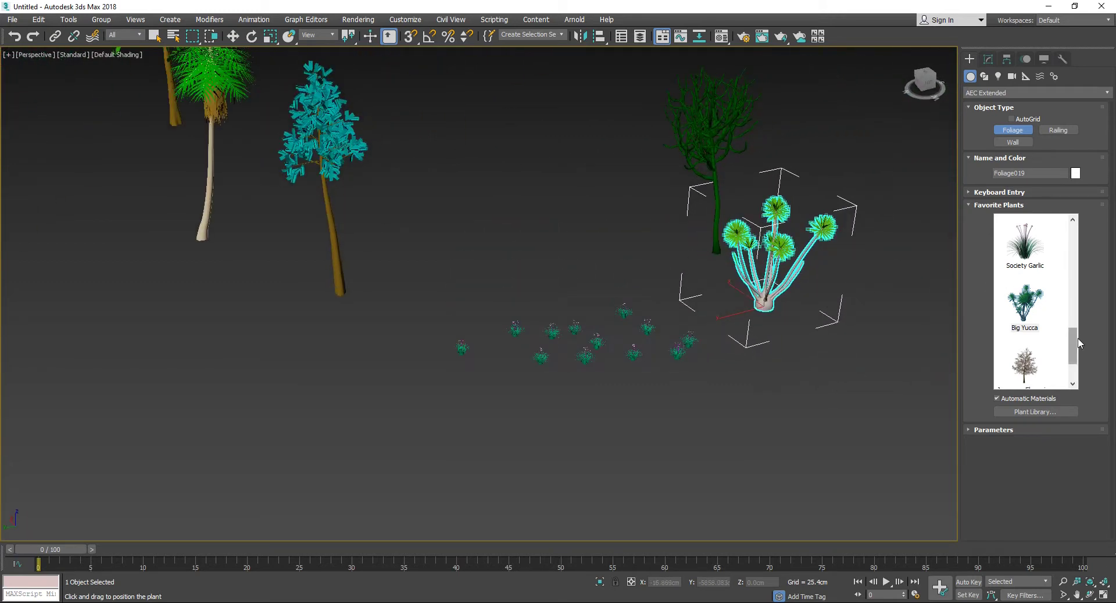
Place a Japanese Flowering Cherry (Spring) and a Generic Oak in the scene
drag(1077, 340, 1081, 360)
click(1039, 303)
click(528, 228)
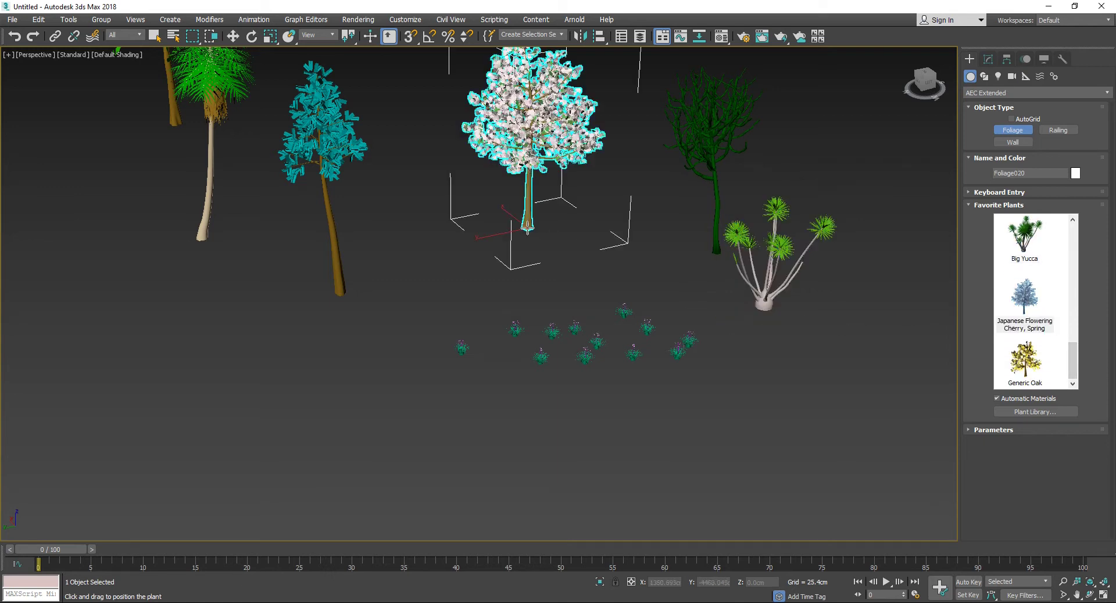
mouse_move(528, 228)
alt+middle_down()
mouse_move(459, 232)
mouse_move(553, 239)
mouse_move(493, 211)
alt+middle_up()
click(1028, 360)
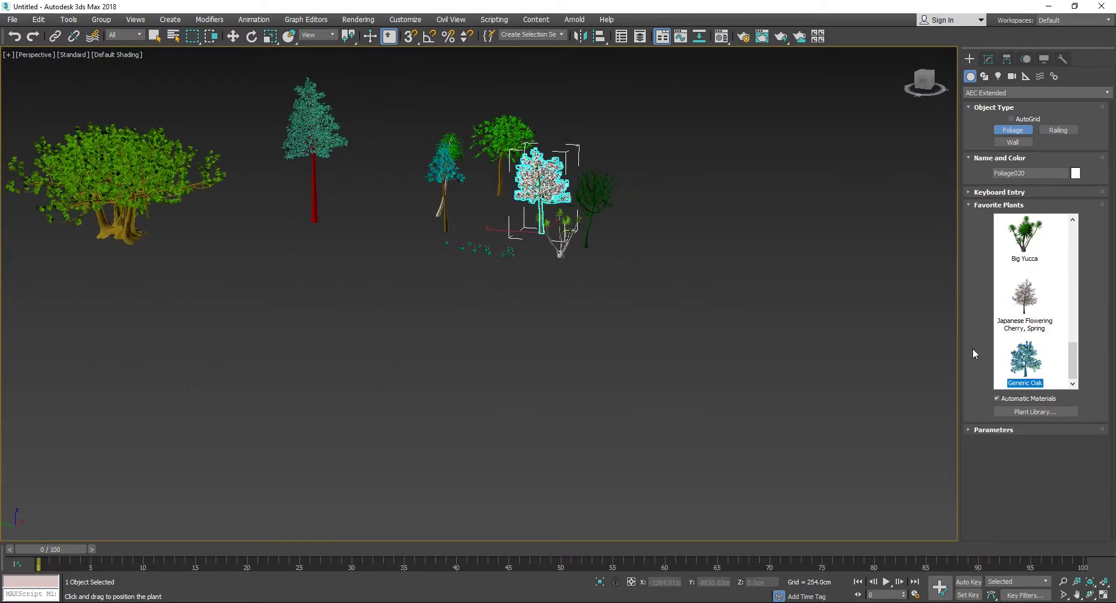
click(349, 279)
mouse_move(435, 273)
alt+middle_down()
mouse_move(418, 256)
mouse_move(413, 265)
mouse_move(681, 256)
alt+middle_up()
Set the Generic Oak's Height to 914.4cm and toggle its Trunk display off and back on
click(988, 59)
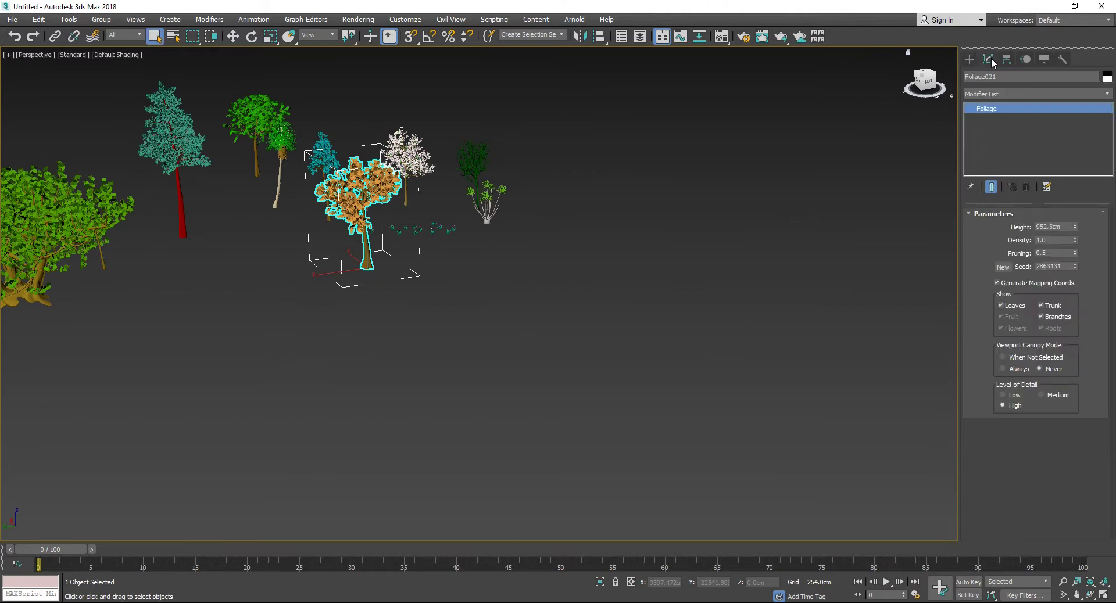
drag(1073, 228, 1074, 230)
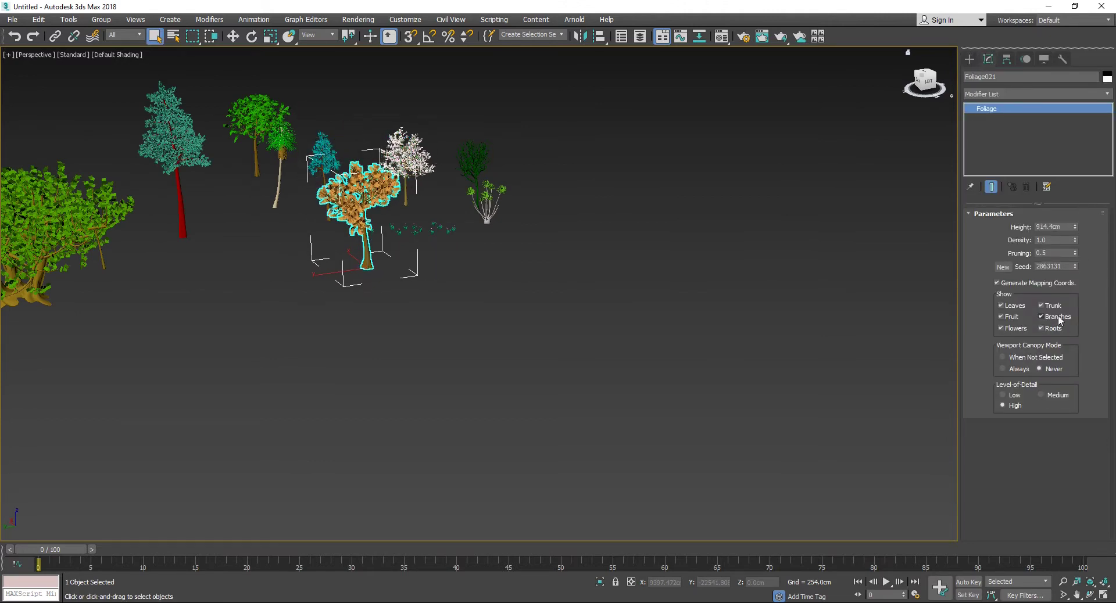
click(1042, 306)
click(1042, 306)
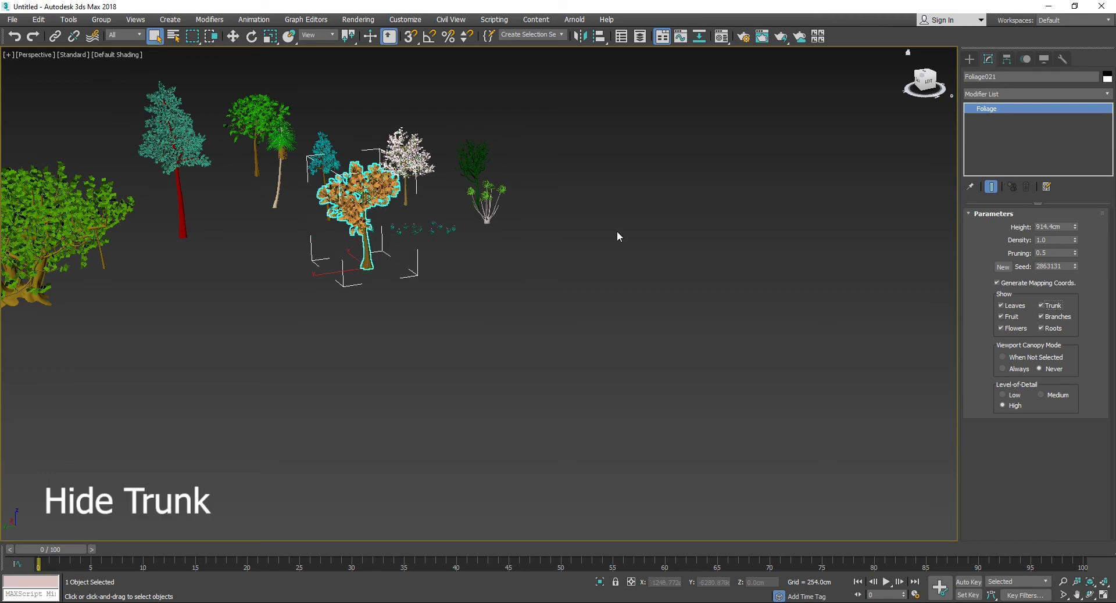
scroll(401, 235, up, 3)
scroll(401, 235, up, 3)
alt+middle_drag(401, 234, 332, 222)
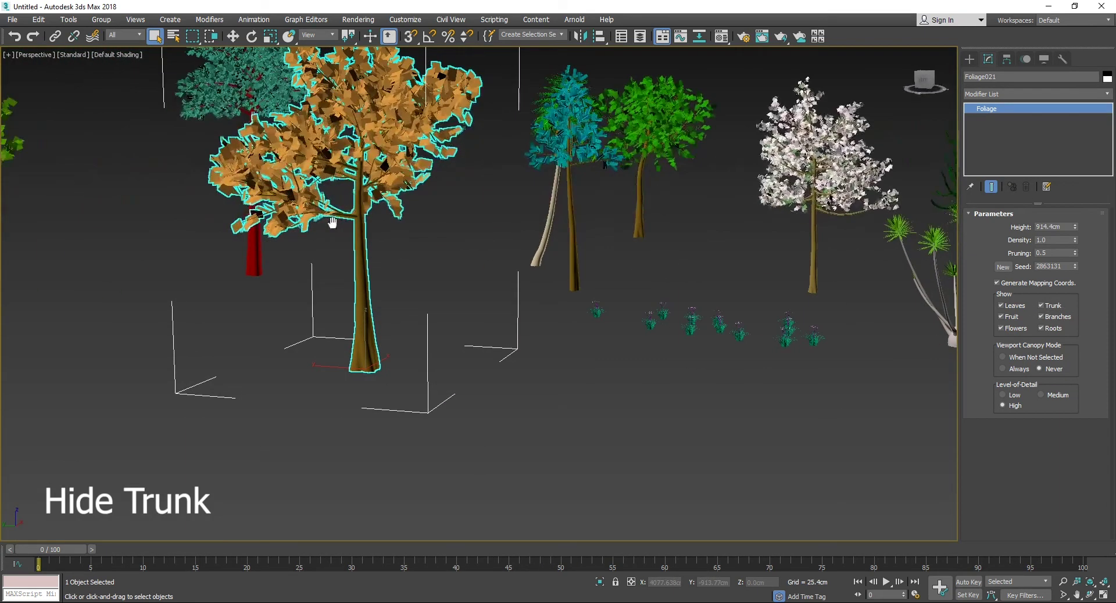
click(1042, 306)
click(1042, 306)
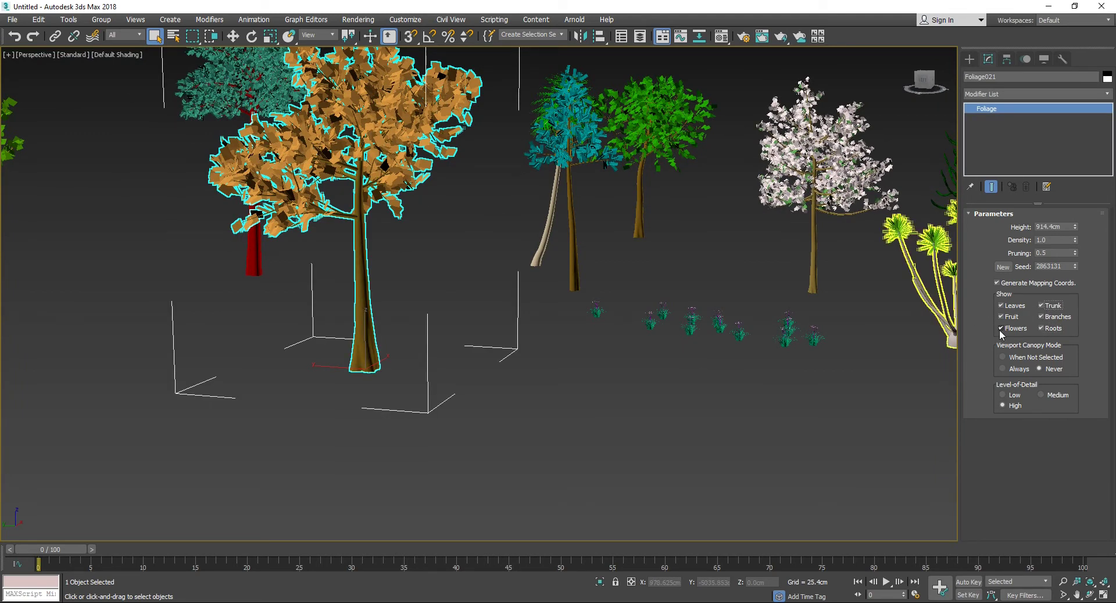
mouse_move(863, 283)
alt+middle_down()
mouse_move(743, 284)
mouse_move(737, 299)
mouse_move(854, 309)
alt+middle_up()
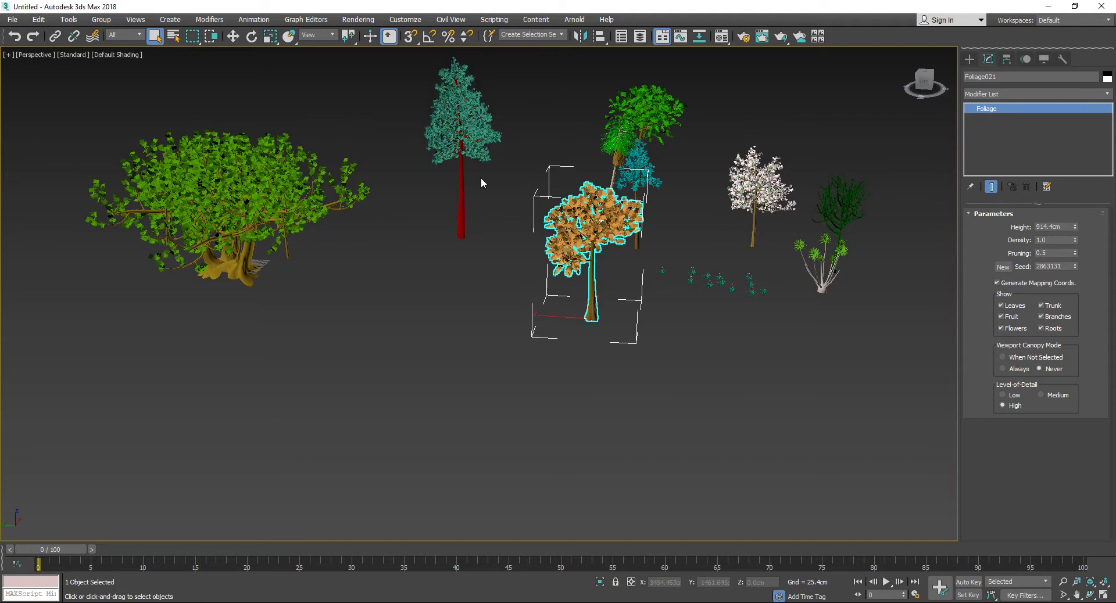
Select the teal pine Foliage003 and toggle its Branches display off and on
click(460, 181)
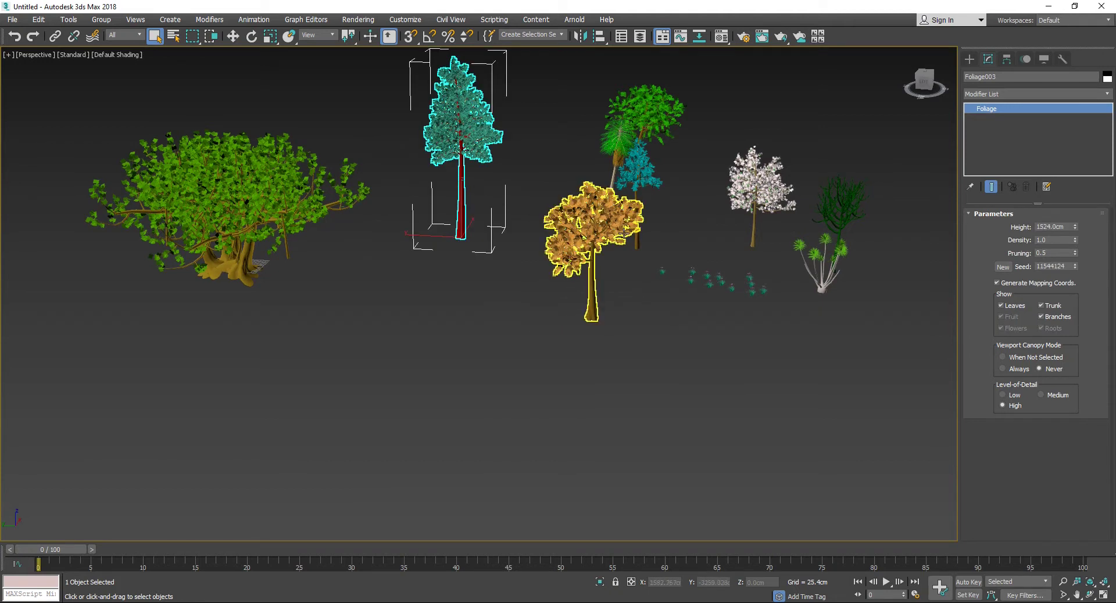
scroll(646, 228, up, 2)
scroll(677, 204, up, 1)
middle_drag(678, 204, 622, 240)
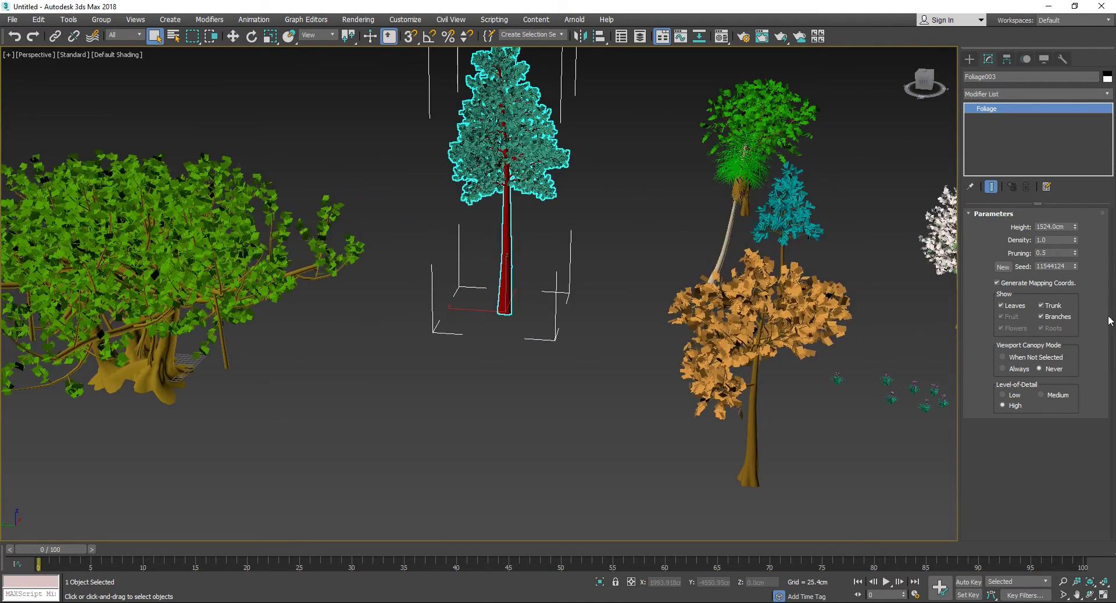
click(1042, 316)
scroll(518, 153, up, 2)
scroll(519, 152, up, 2)
scroll(518, 152, down, 3)
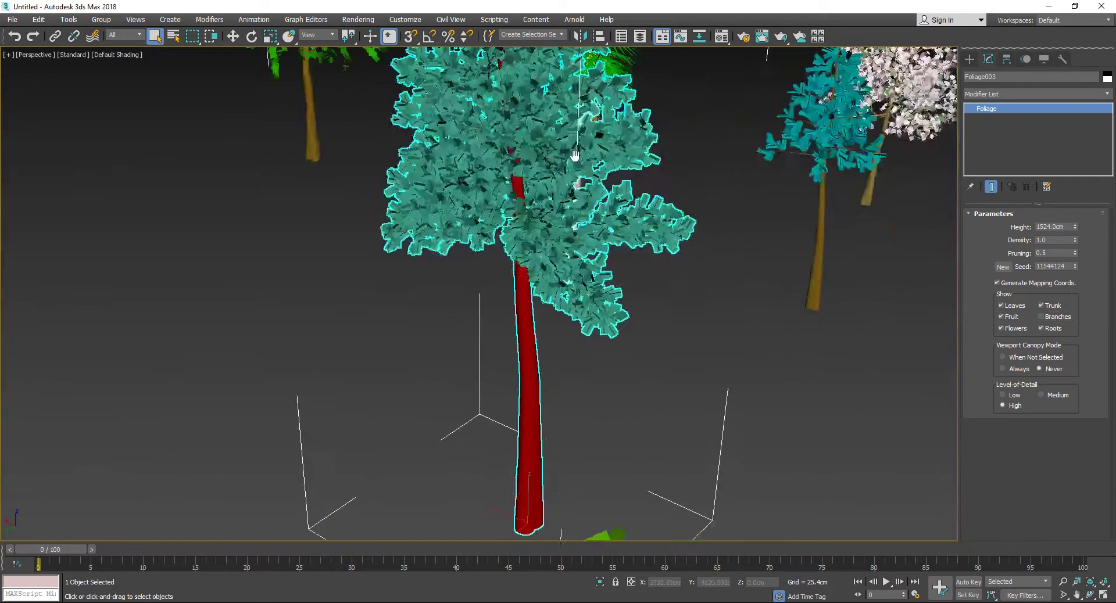
alt+middle_drag(519, 153, 581, 174)
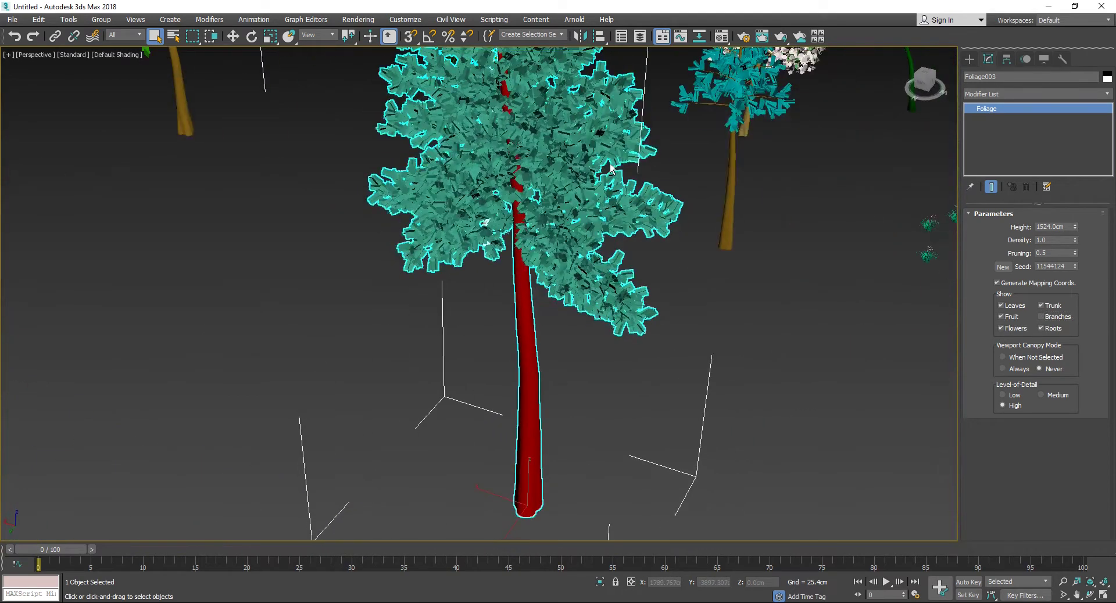
click(1041, 316)
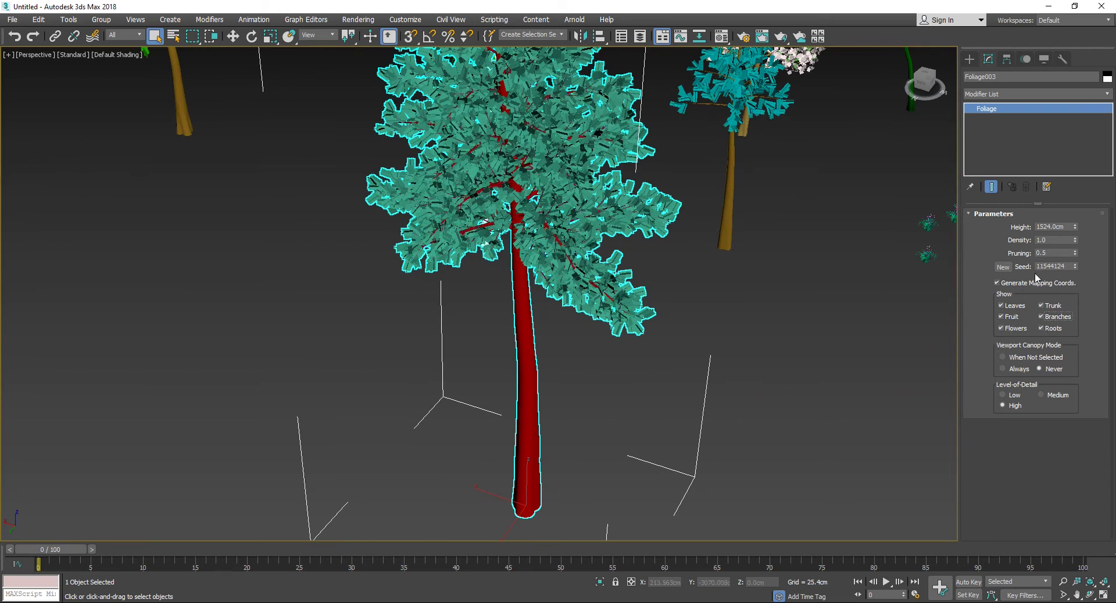
Set the pine's Pruning to 0.4
click(1074, 251)
click(1074, 250)
scroll(737, 235, down, 2)
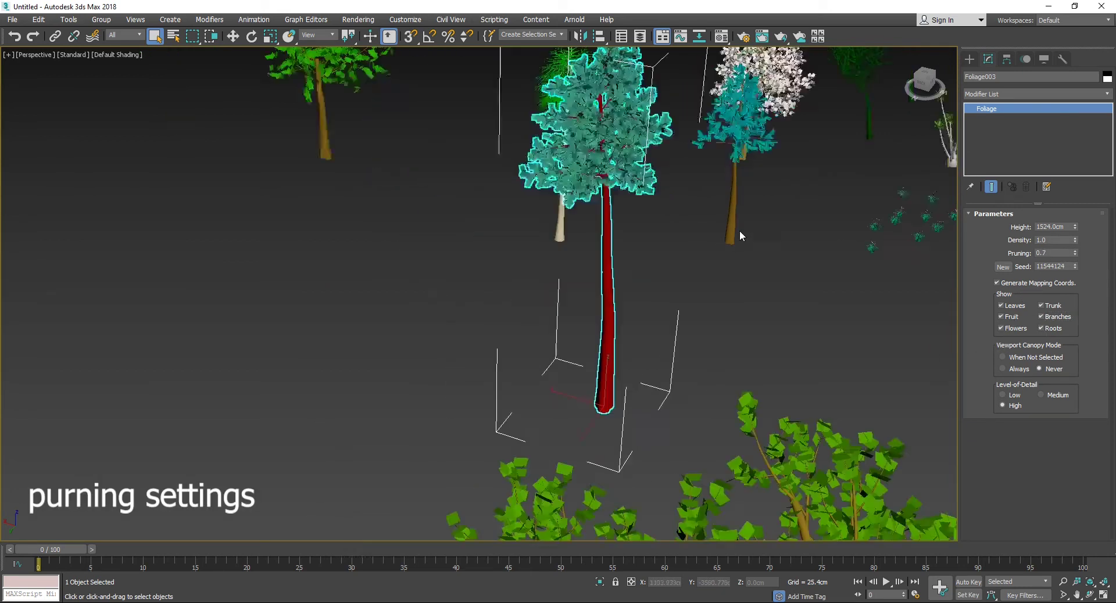
scroll(637, 275, down, 3)
click(1074, 256)
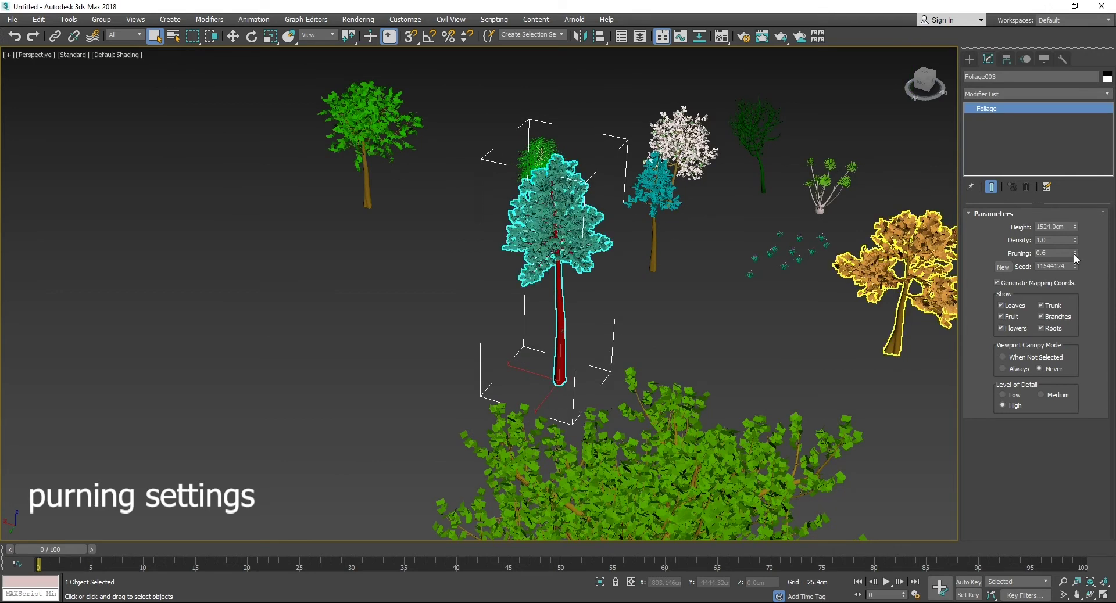
click(1075, 257)
click(1074, 256)
click(1075, 256)
click(1074, 252)
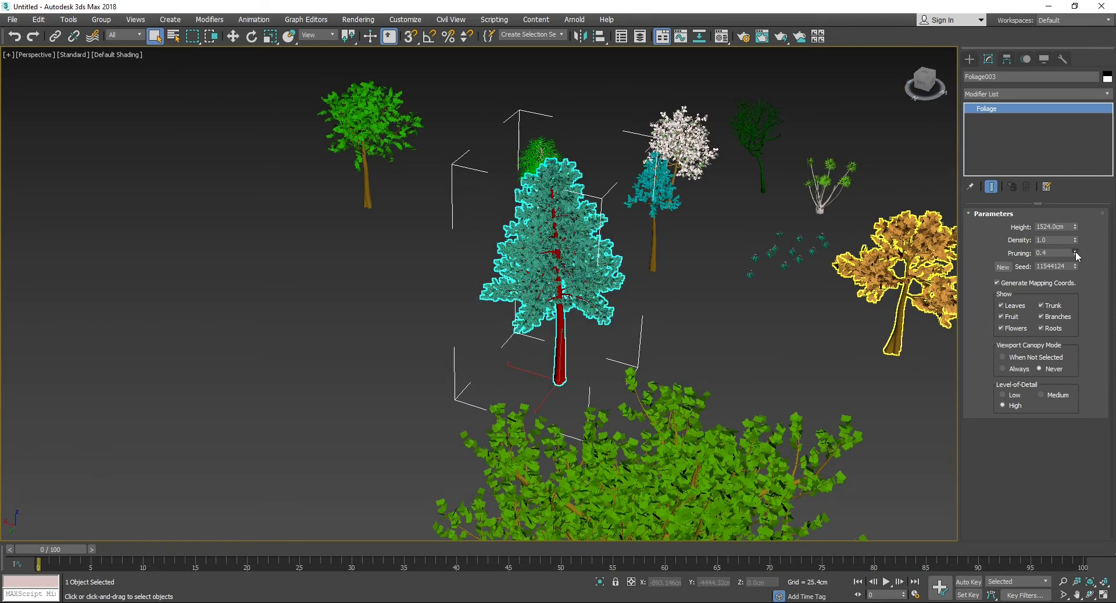
click(1074, 252)
click(1074, 251)
click(1075, 252)
click(1075, 255)
click(1075, 254)
click(1075, 255)
Lower the pine's foliage Density to 0.4
click(1075, 243)
click(1075, 243)
click(1075, 243)
click(1075, 242)
Raise Foliage003's Density to 0.8 and set its Height to 1229.258cm
scroll(499, 254, up, 5)
alt+middle_drag(498, 254, 829, 243)
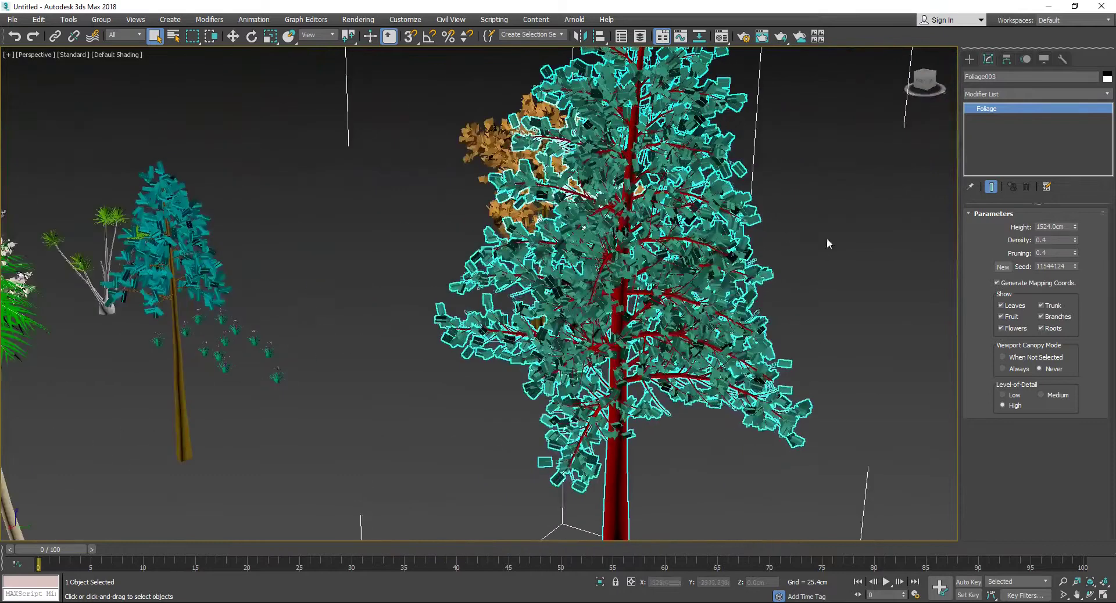
click(1075, 239)
click(1075, 238)
click(1075, 238)
click(1075, 239)
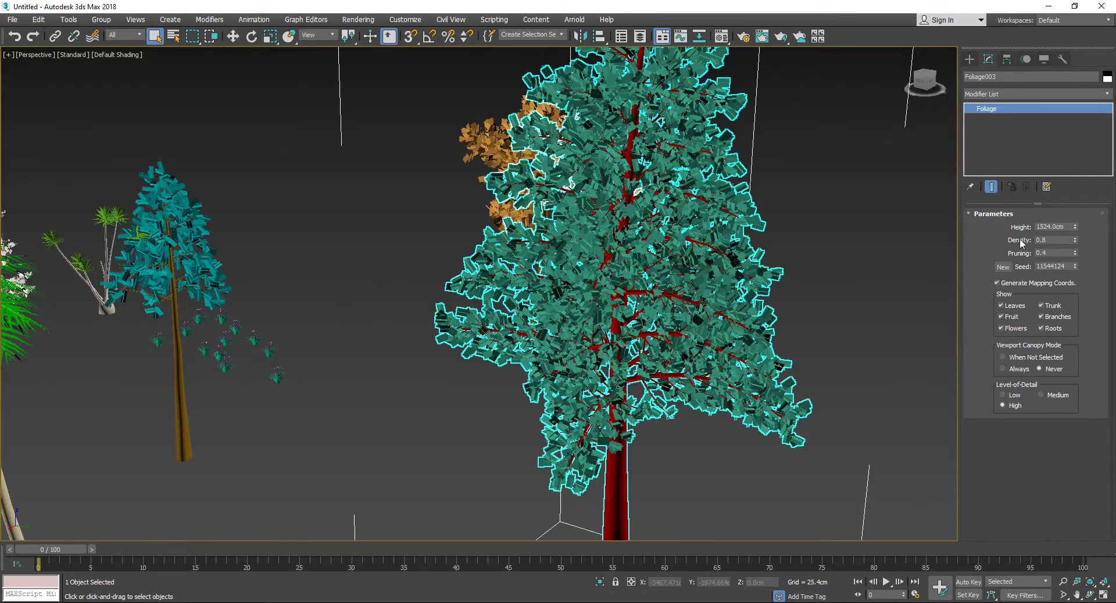
scroll(869, 256, down, 5)
mouse_move(869, 256)
middle_down()
mouse_move(803, 260)
mouse_move(784, 229)
mouse_move(809, 260)
mouse_move(632, 252)
middle_up()
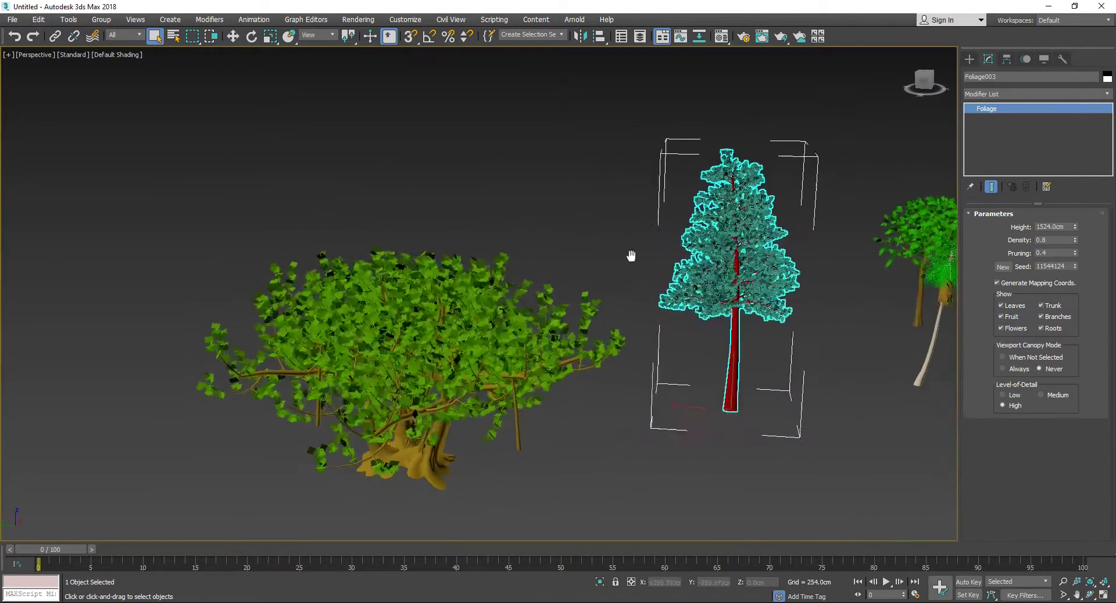
mouse_move(1078, 227)
mouse_down()
mouse_move(1075, 255)
mouse_move(974, 295)
mouse_up()
mouse_move(842, 326)
alt+middle_down()
mouse_move(805, 329)
mouse_move(721, 379)
alt+middle_up()
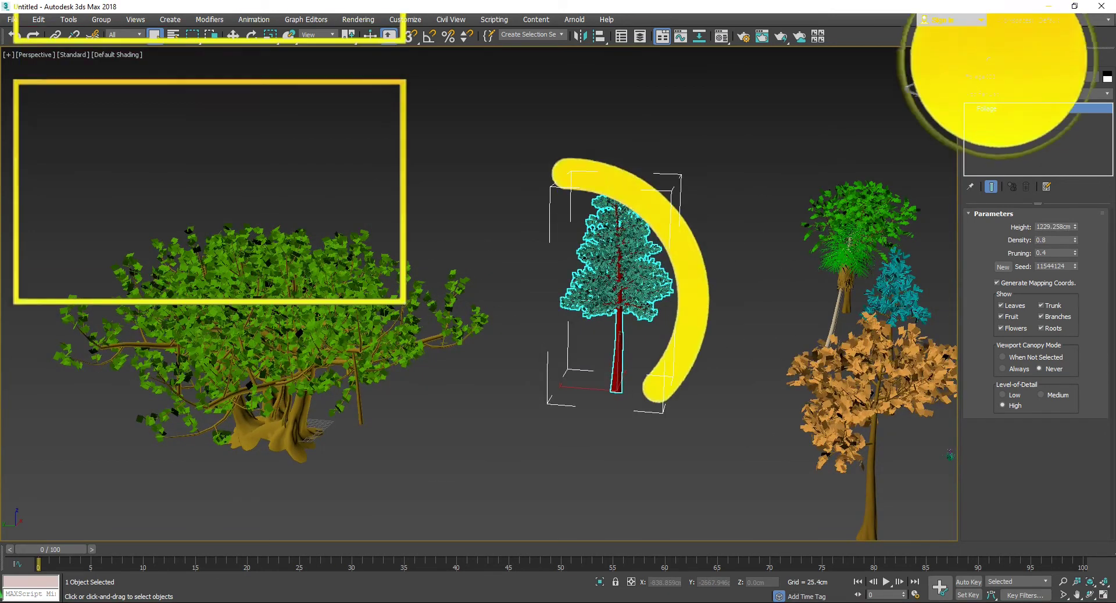